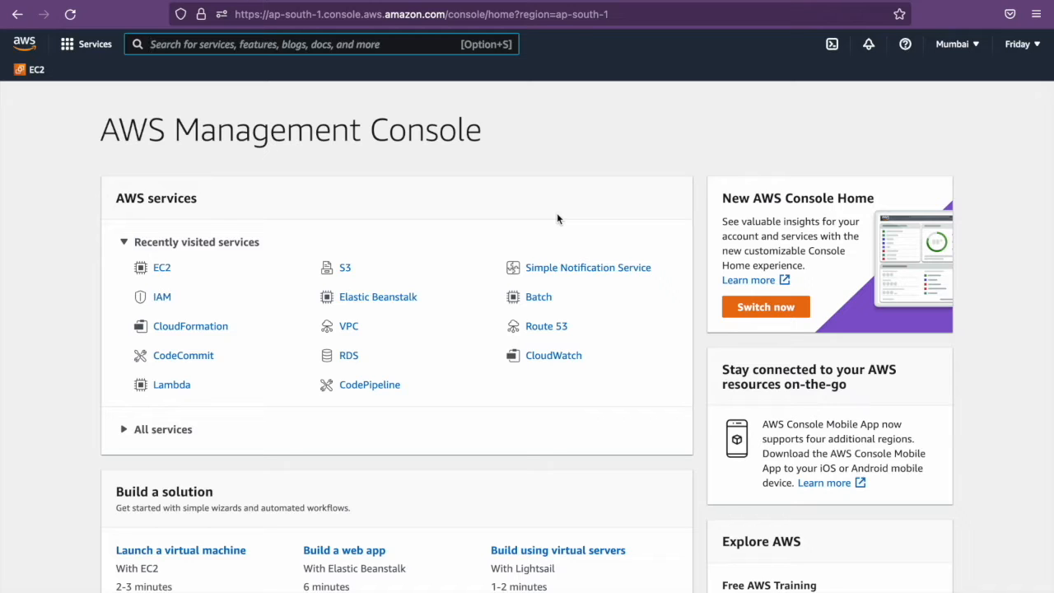
Search for ec2, open the EC2 service and dismiss the welcome-back message
{"action": "type", "text": "ec2"}
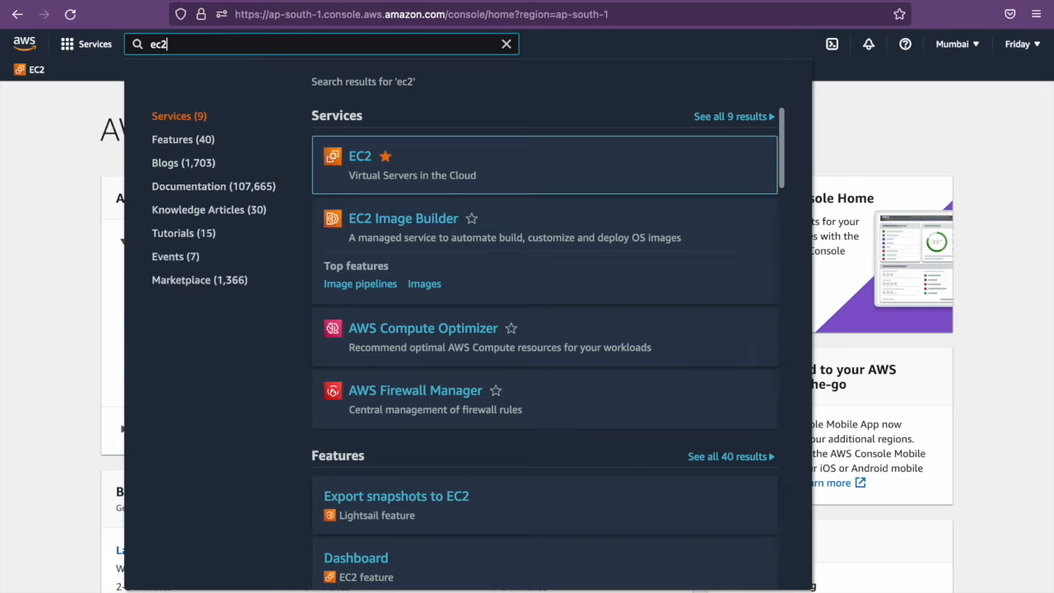
{"action": "left_click", "coordinate": [360, 156]}
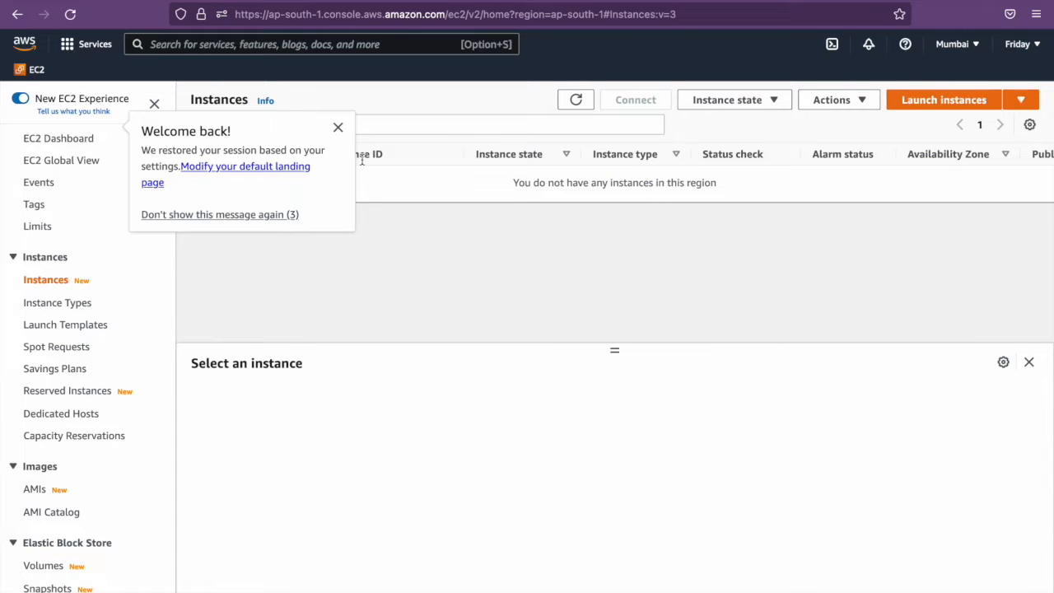
{"action": "left_click", "coordinate": [338, 128]}
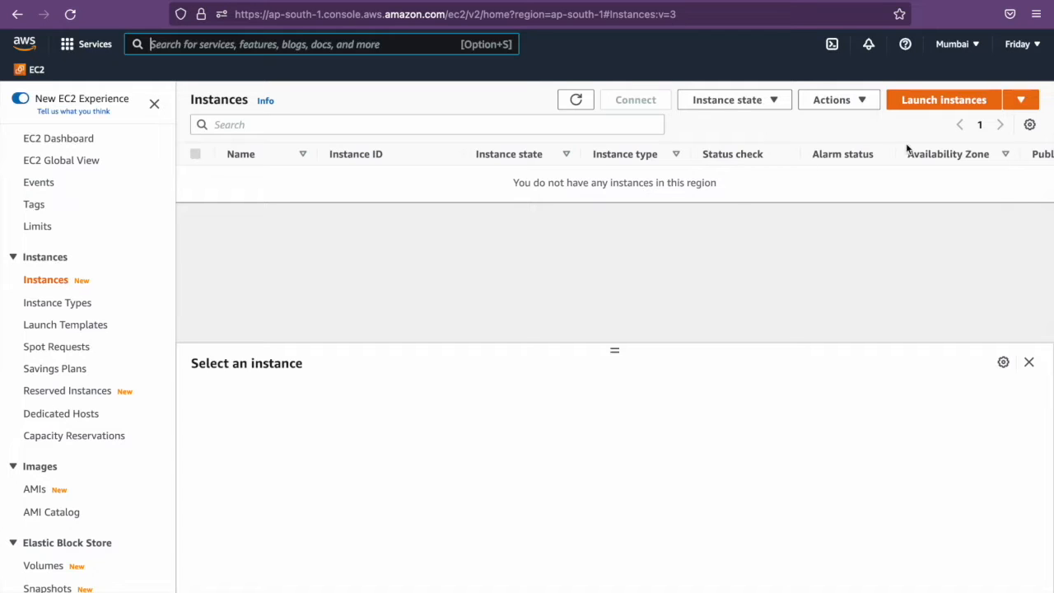
Look through the list of available AWS regions, then close it without changing the region
{"action": "left_click", "coordinate": [974, 46]}
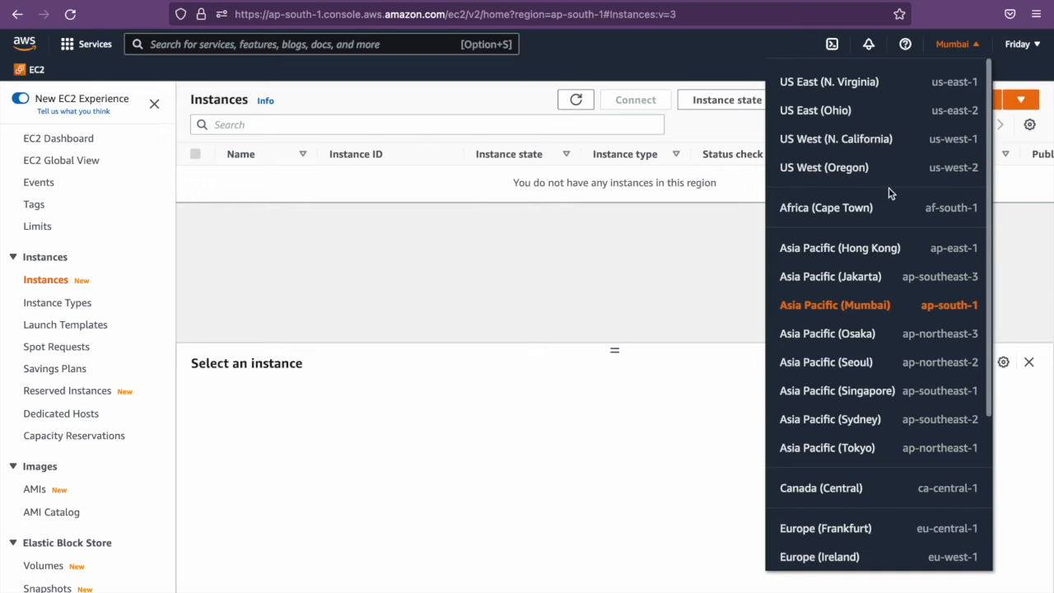
{"action": "scroll", "coordinate": [889, 193], "scroll_direction": "down", "scroll_amount": 3}
{"action": "scroll", "coordinate": [889, 192], "scroll_direction": "up", "scroll_amount": 3}
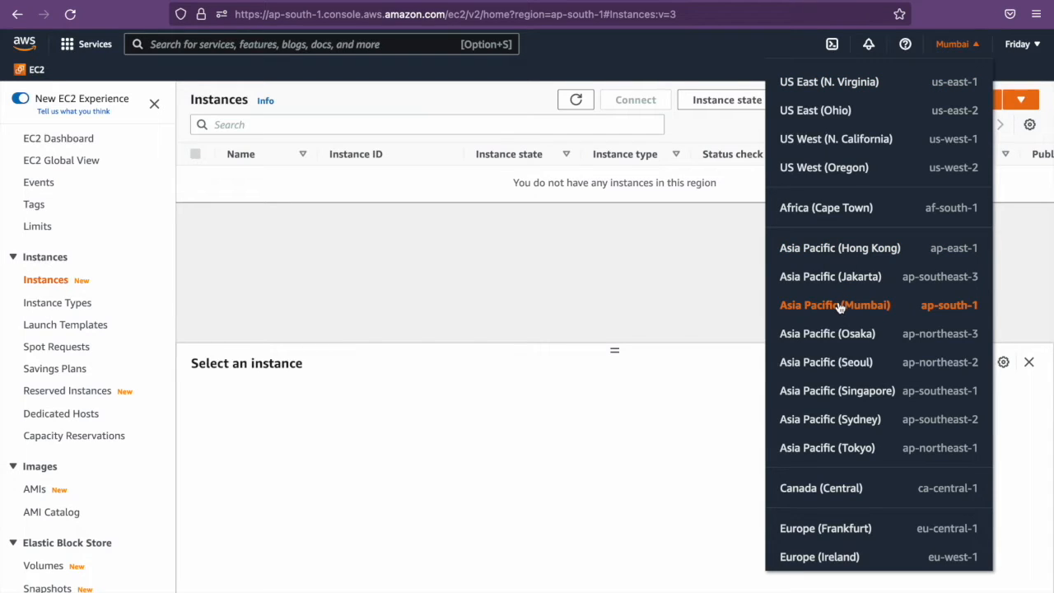
{"action": "left_click", "coordinate": [637, 281]}
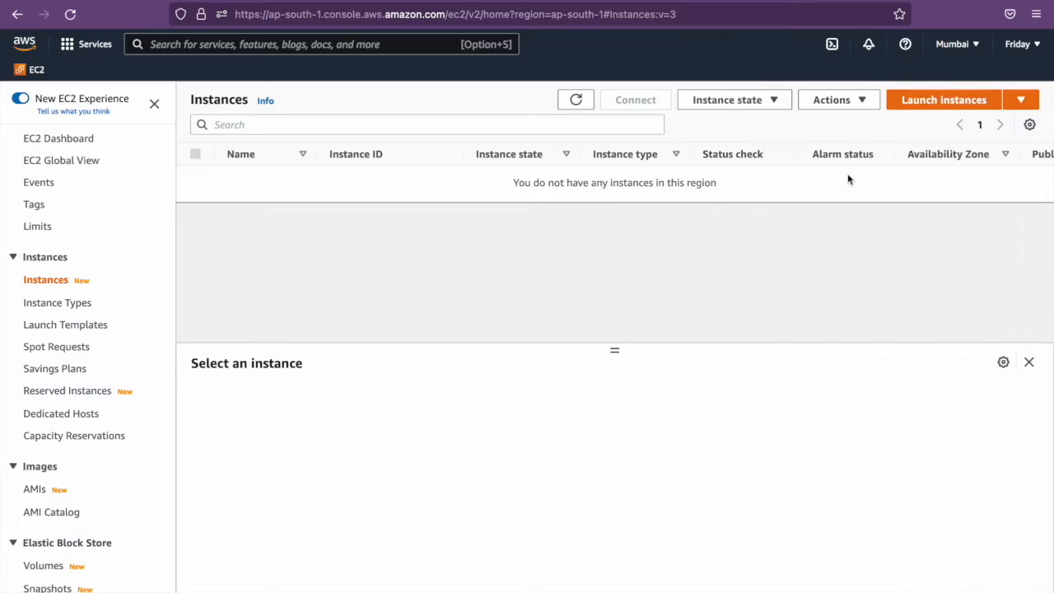
Start launching an instance and choose the 64-bit (x86) Amazon Linux 2 AMI (HVM) - Kernel 5.10, SSD Volume Type
{"action": "left_click", "coordinate": [948, 100]}
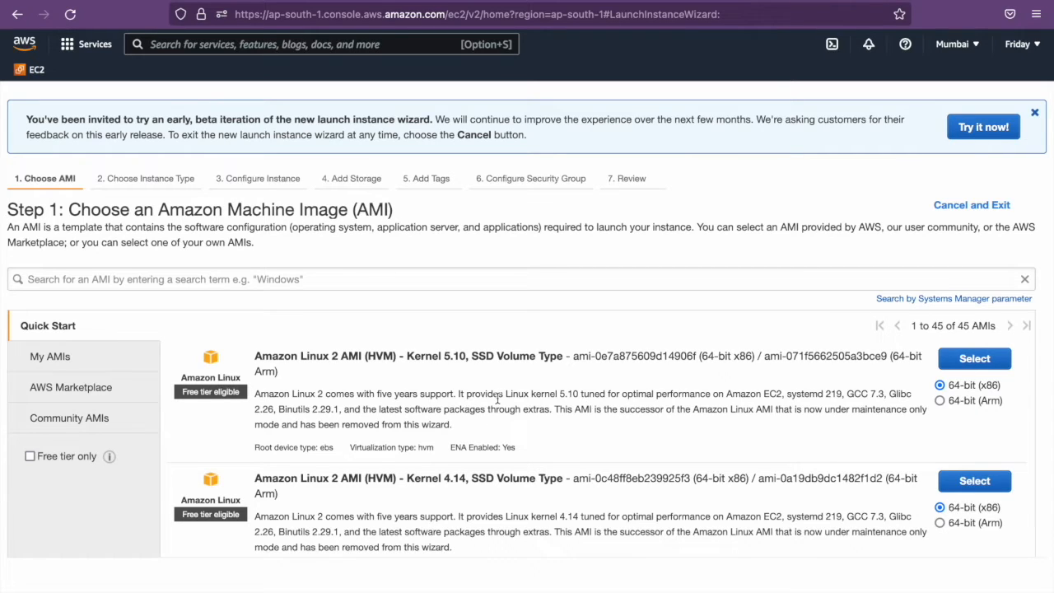
{"action": "scroll", "coordinate": [497, 399], "scroll_direction": "down", "scroll_amount": 10}
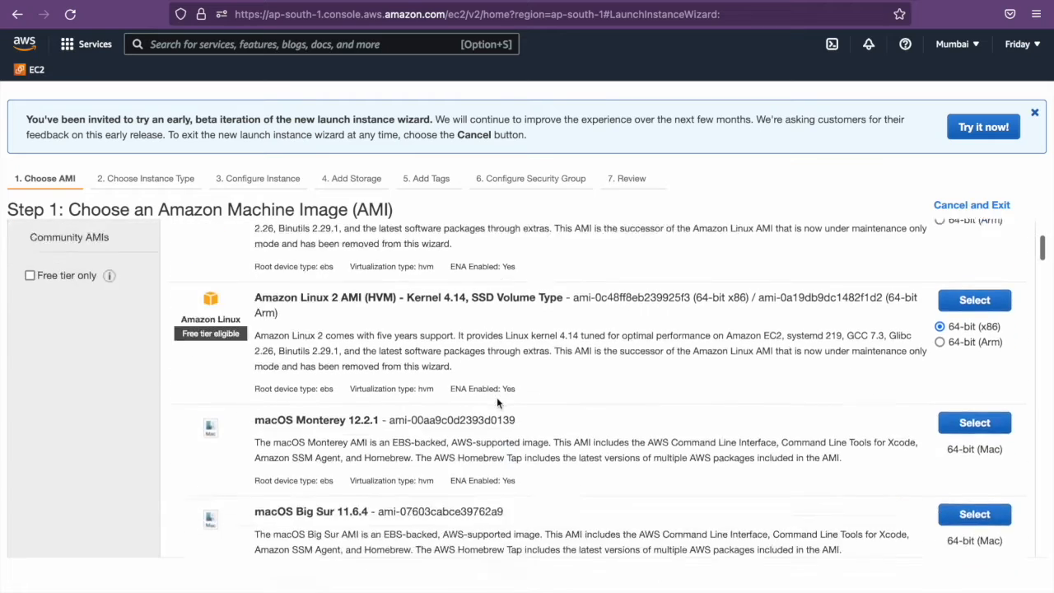
{"action": "scroll", "coordinate": [497, 397], "scroll_direction": "down", "scroll_amount": 5}
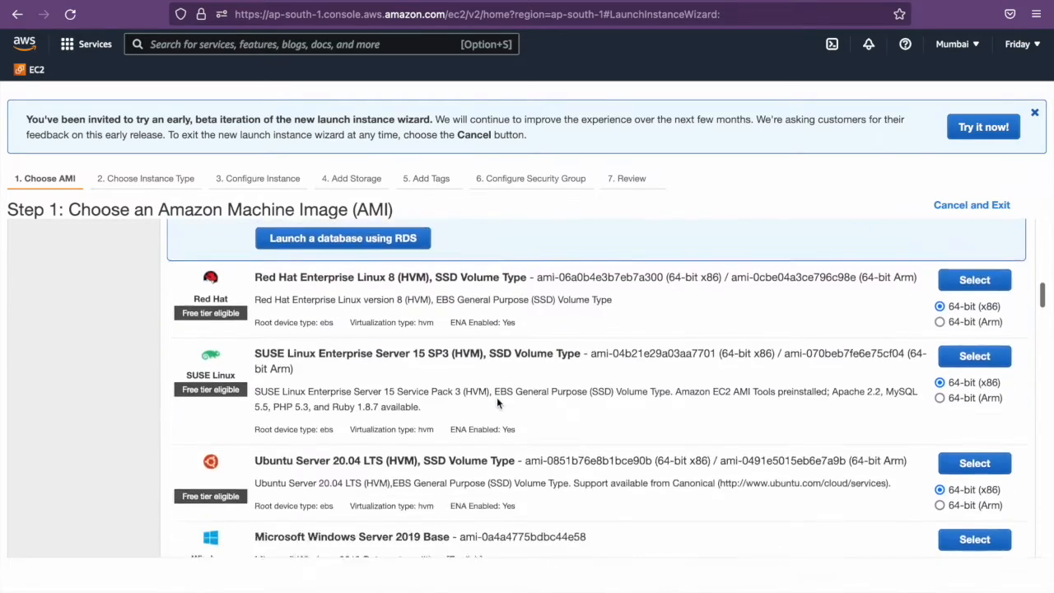
{"action": "scroll", "coordinate": [496, 397], "scroll_direction": "down", "scroll_amount": 1}
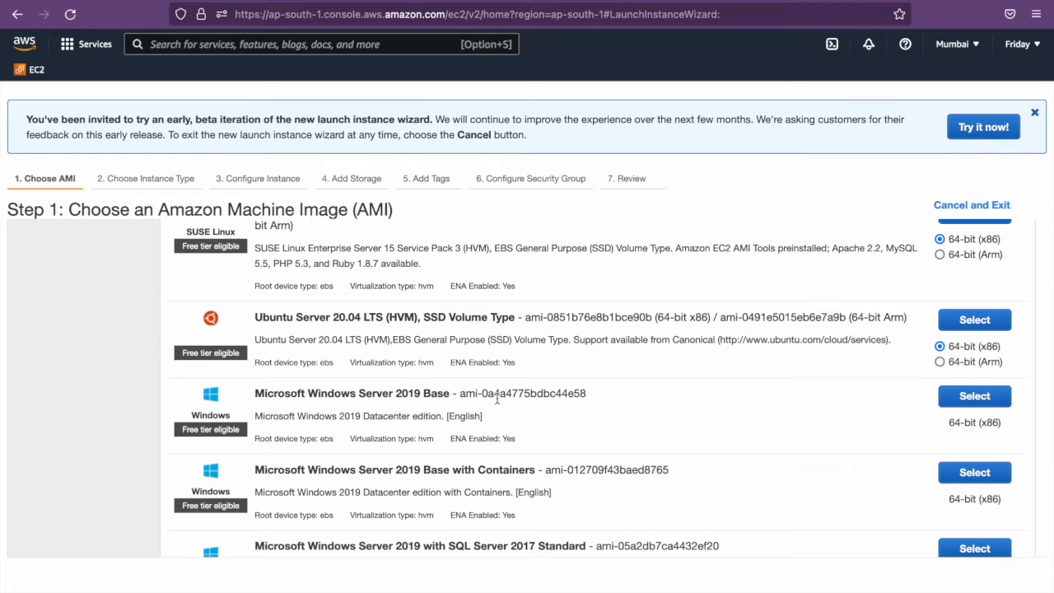
{"action": "scroll", "coordinate": [496, 398], "scroll_direction": "up", "scroll_amount": 15}
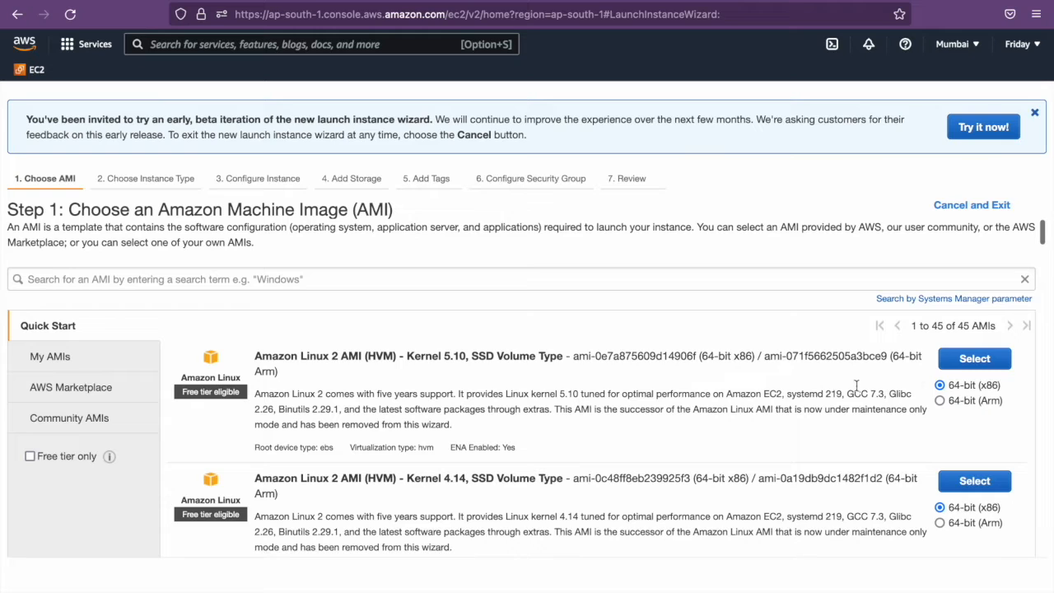
{"action": "left_click", "coordinate": [975, 359]}
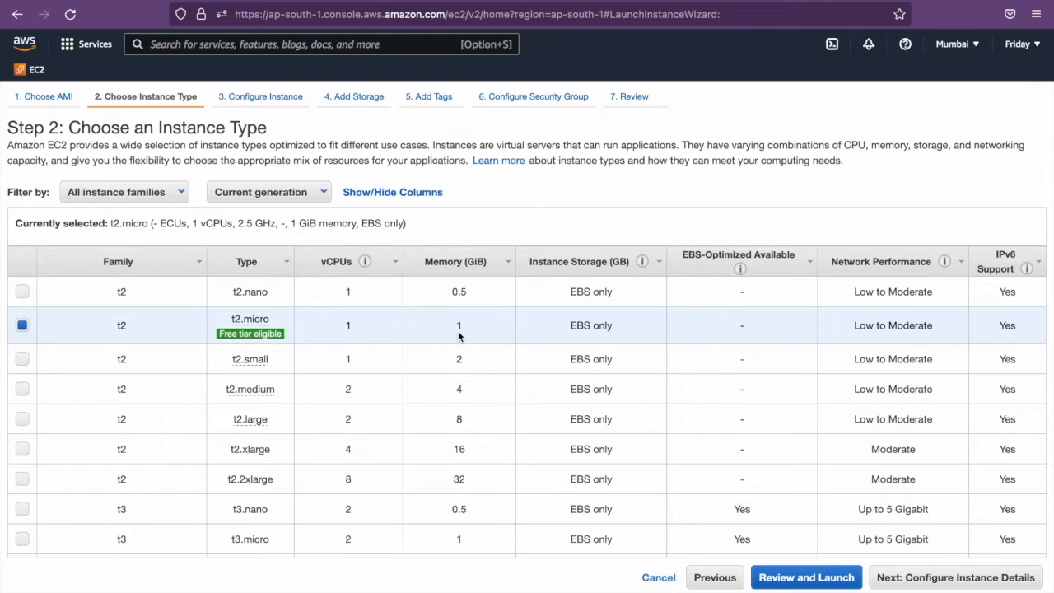
Select the free-tier t2.micro instance type and continue to the instance details
{"action": "left_click", "coordinate": [347, 391]}
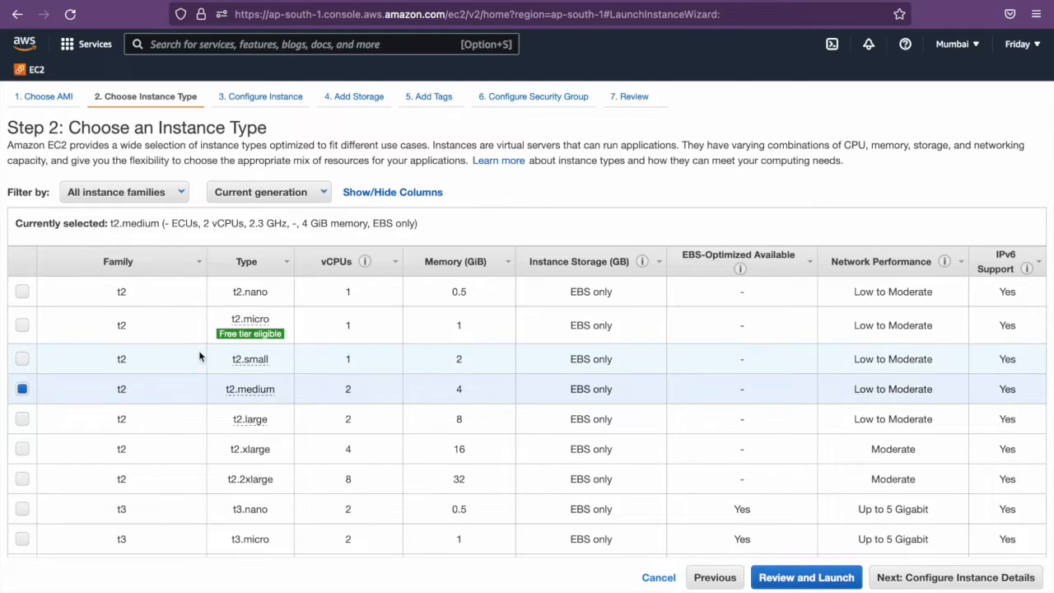
{"action": "left_click", "coordinate": [22, 326]}
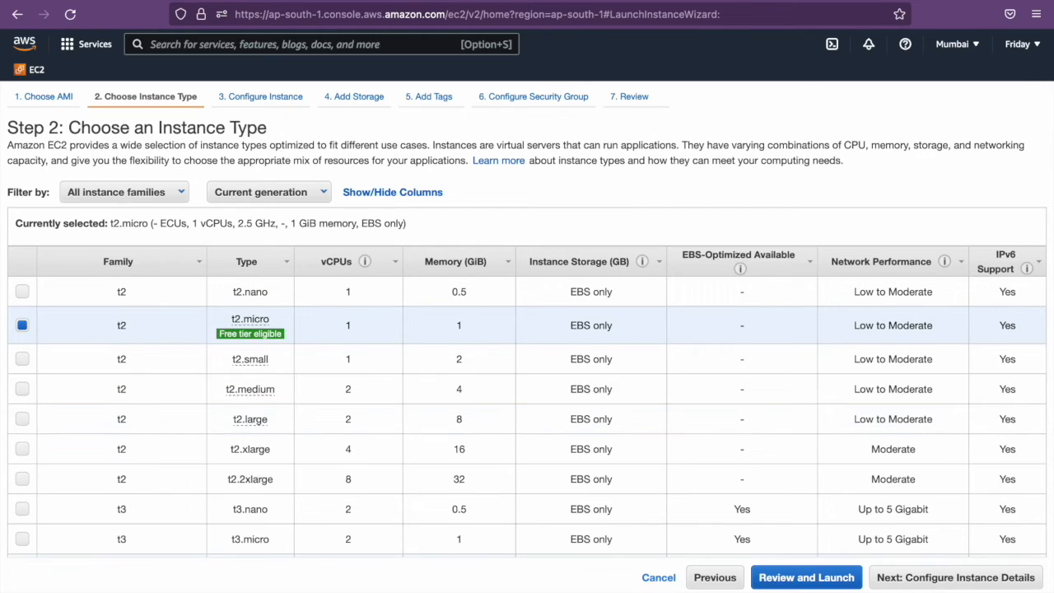
{"action": "left_click", "coordinate": [952, 580]}
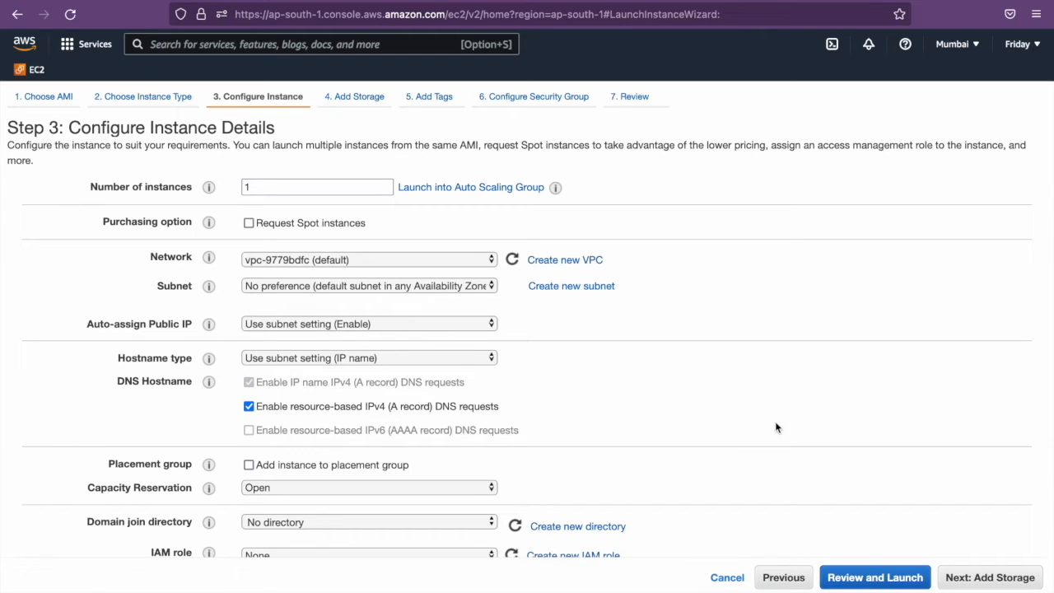
Accept the default instance details and the 8 GiB General Purpose SSD root volume, and continue to the tags
{"action": "left_click", "coordinate": [963, 579]}
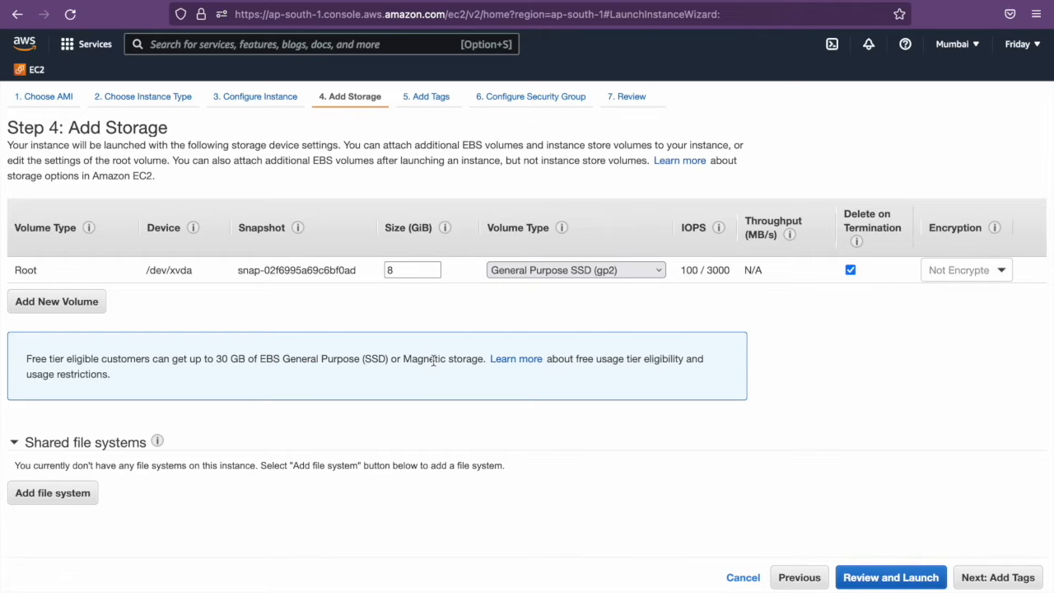
{"action": "double_click", "coordinate": [414, 264]}
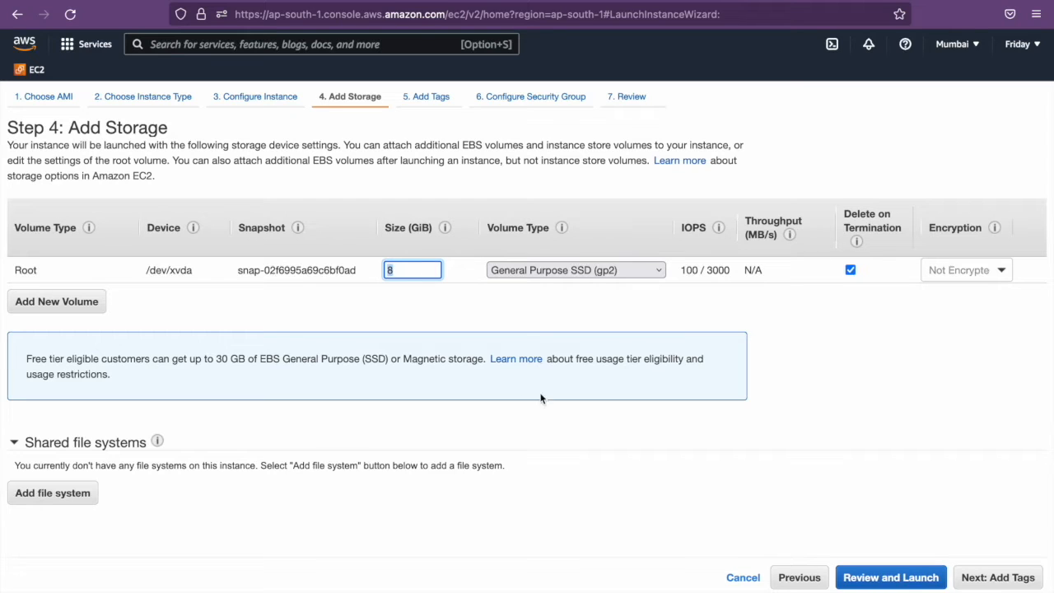
{"action": "left_click", "coordinate": [975, 581]}
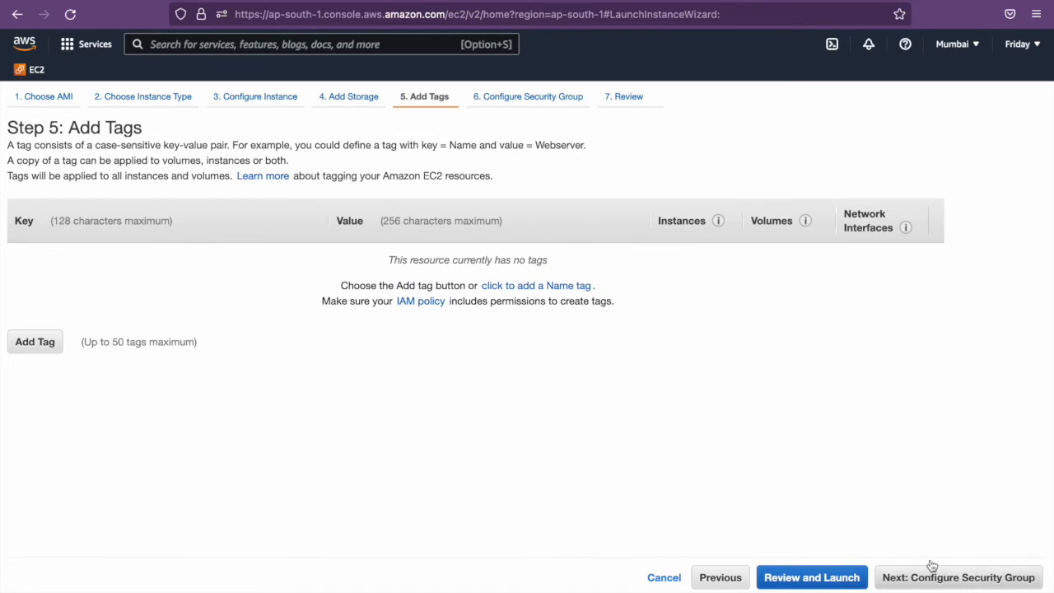
Add a tag with key Name and value Webserver, and continue to the security group configuration
{"action": "left_click", "coordinate": [16, 346]}
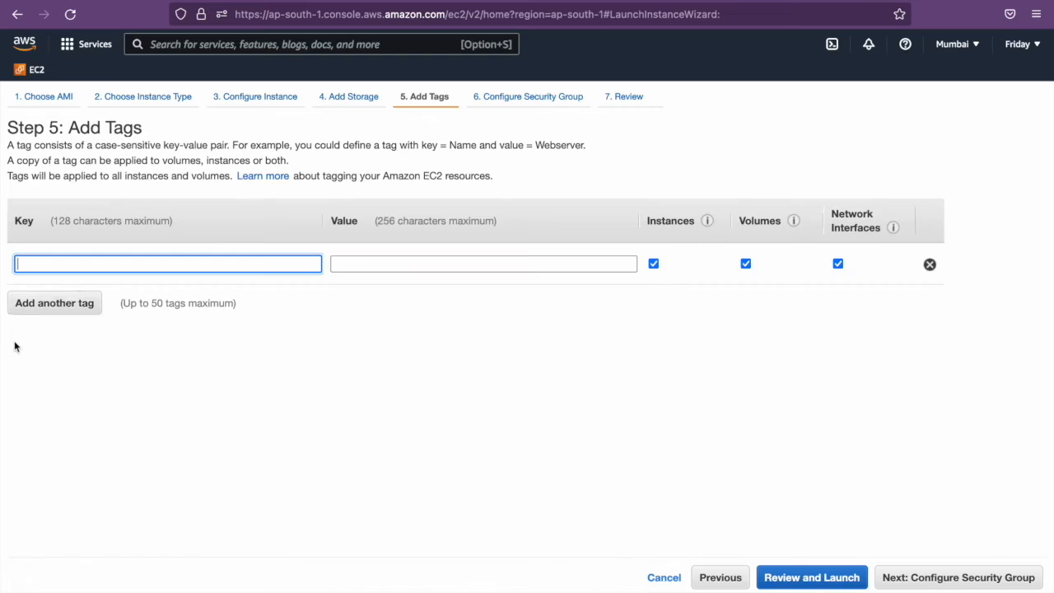
{"action": "type", "text": "Servertype"}
{"action": "key", "text": "Tab"}
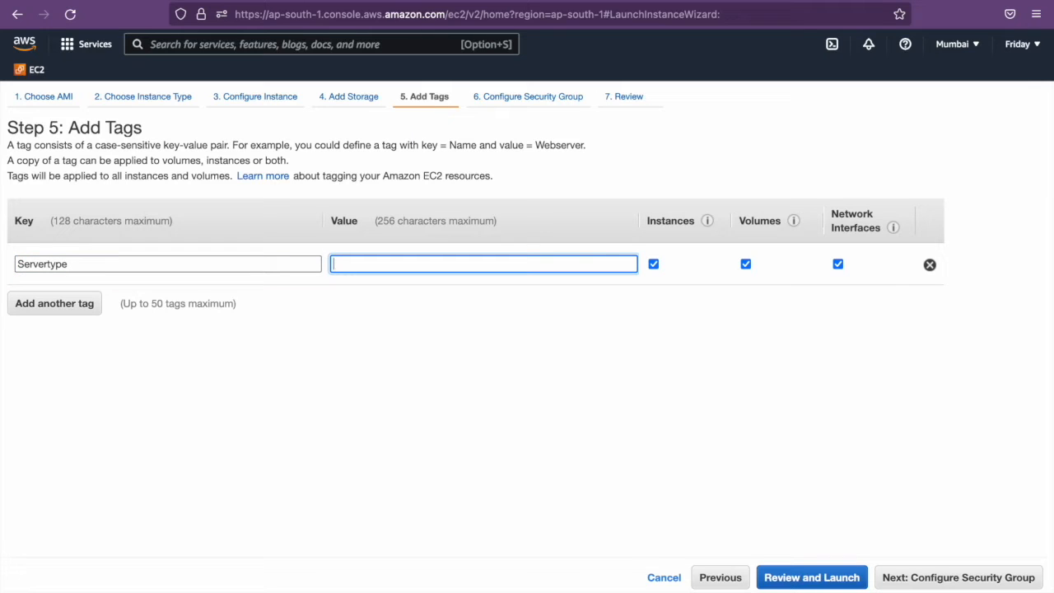
{"action": "type", "text": "Webserver"}
{"action": "double_click", "coordinate": [43, 265]}
{"action": "type", "text": "Name"}
{"action": "left_click", "coordinate": [344, 342]}
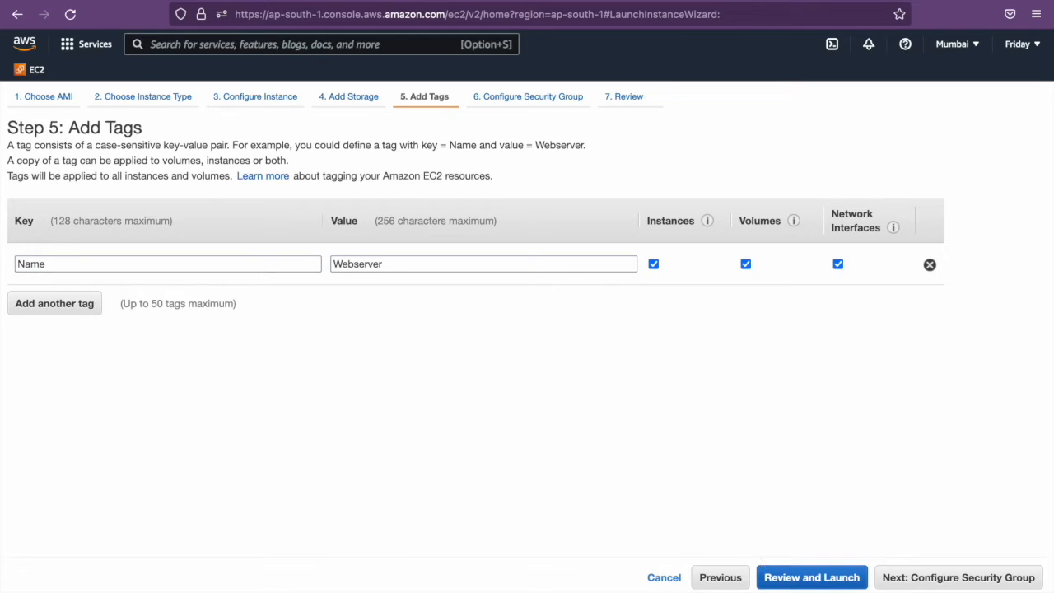
{"action": "left_click", "coordinate": [999, 581]}
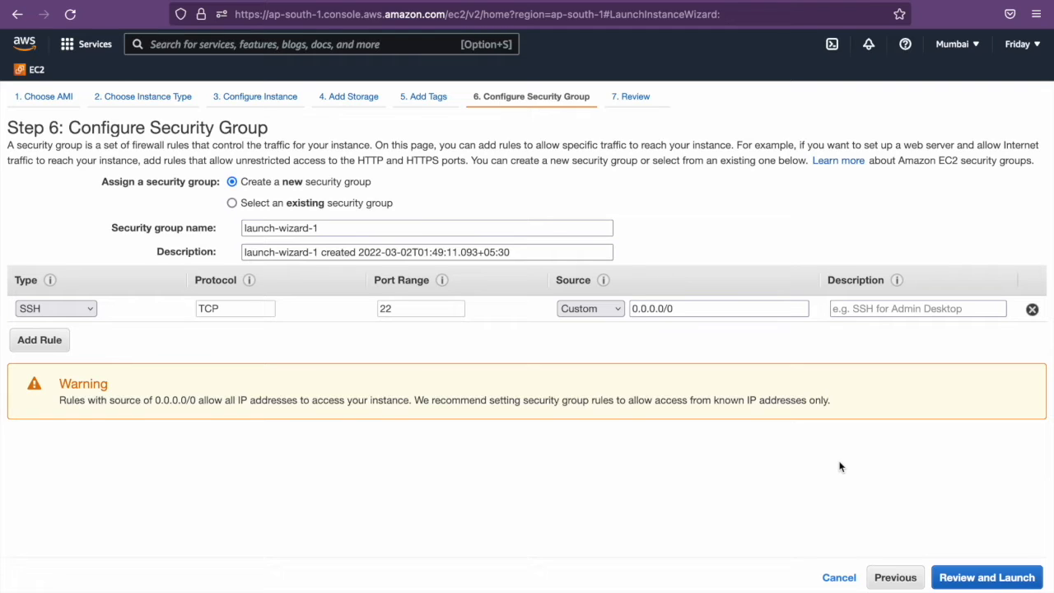
Keep the new security group's SSH rule on port 22 with source 0.0.0.0/0 and proceed to the launch review
{"action": "left_click", "coordinate": [66, 310]}
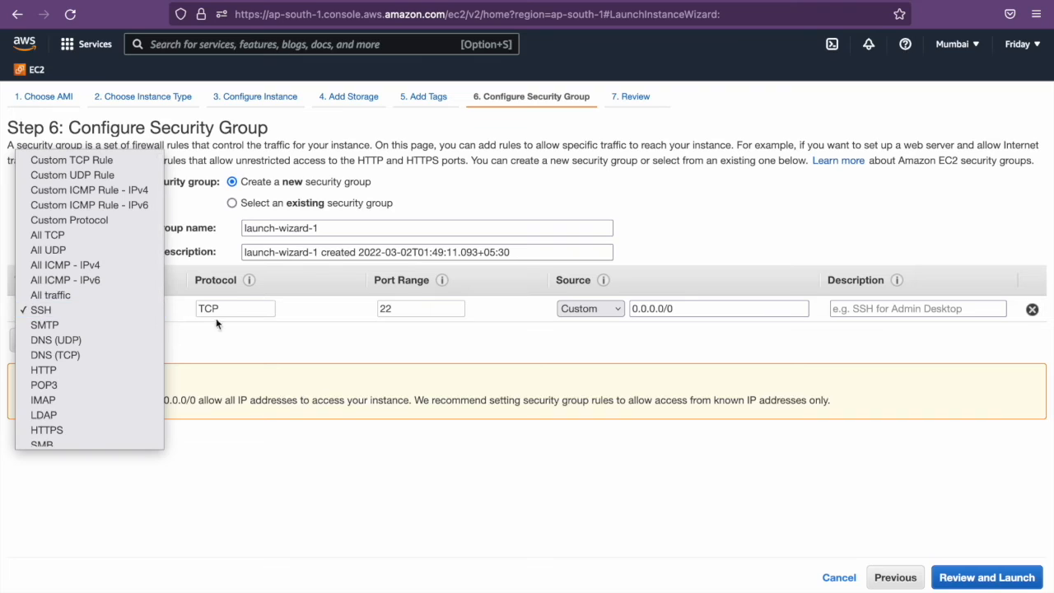
{"action": "left_click", "coordinate": [267, 333]}
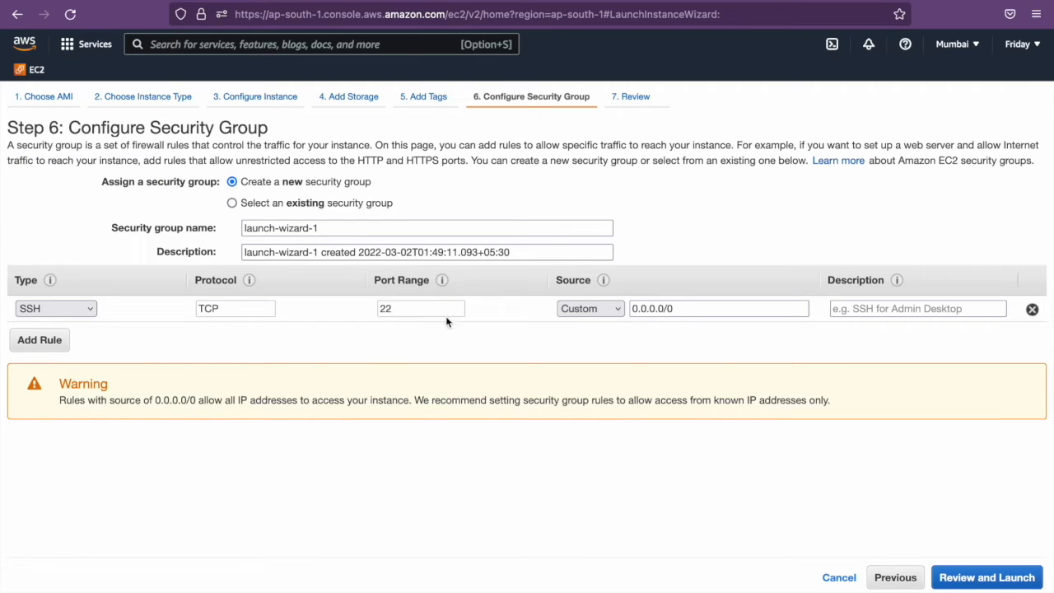
{"action": "left_click", "coordinate": [640, 308]}
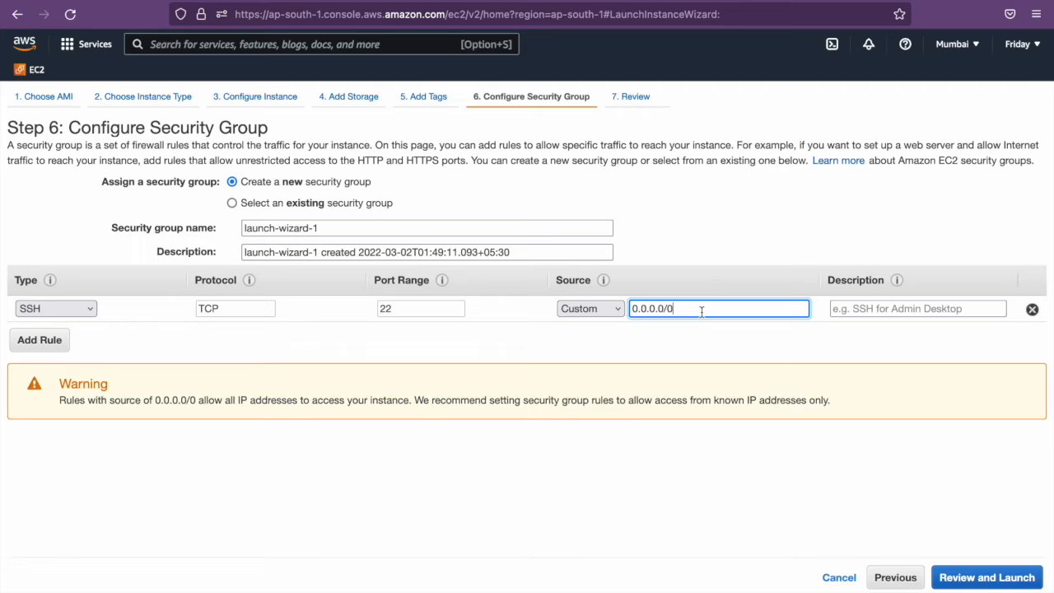
{"action": "left_click", "coordinate": [964, 581]}
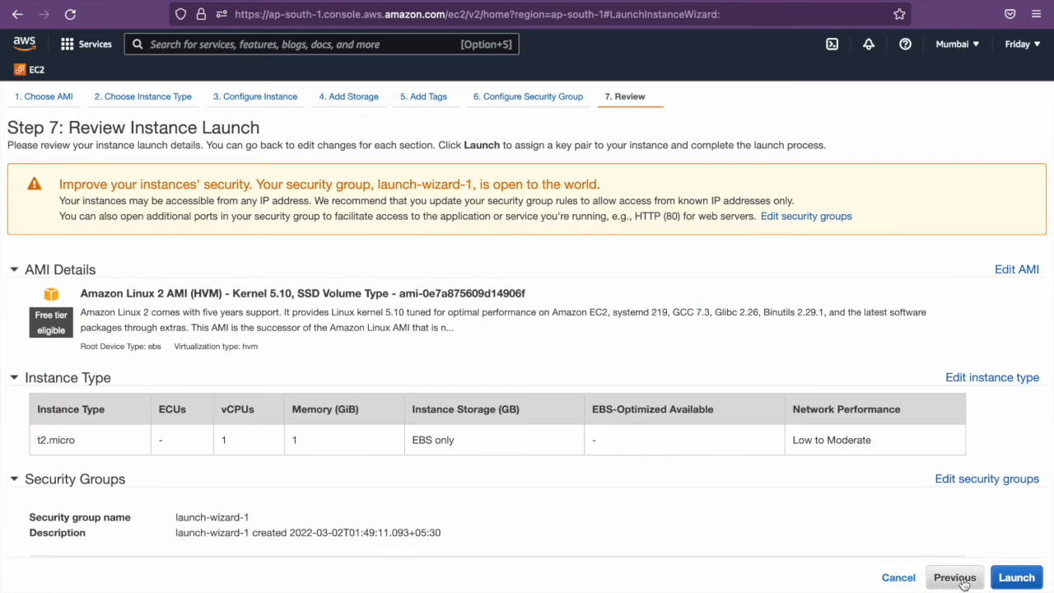
Review the instance launch summary, proceed to launch and check the existing key pairs offered
{"action": "scroll", "coordinate": [820, 470], "scroll_direction": "down", "scroll_amount": 2}
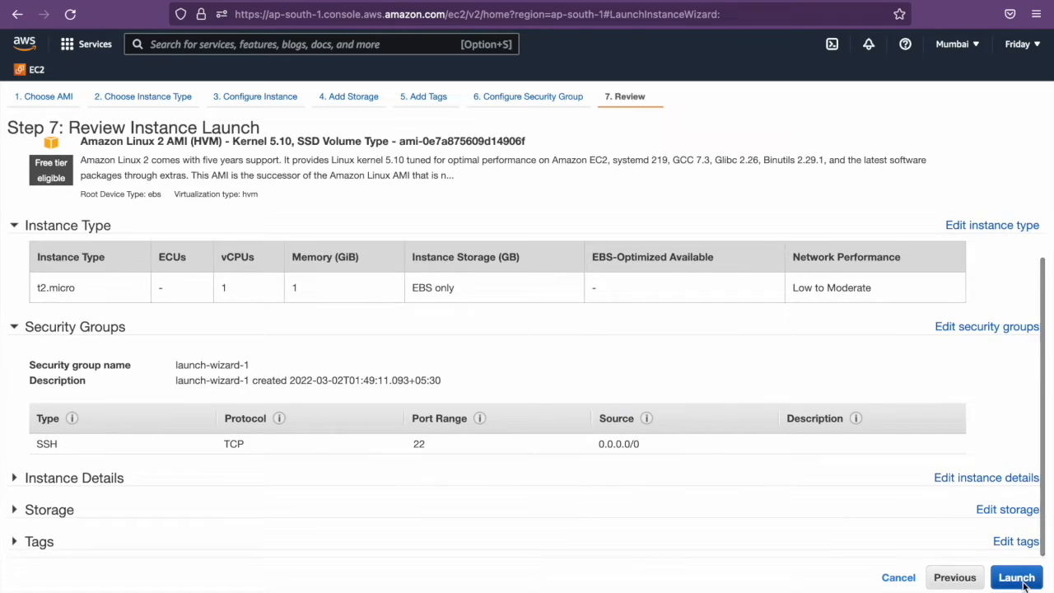
{"action": "left_click", "coordinate": [1015, 578]}
{"action": "left_click", "coordinate": [479, 393]}
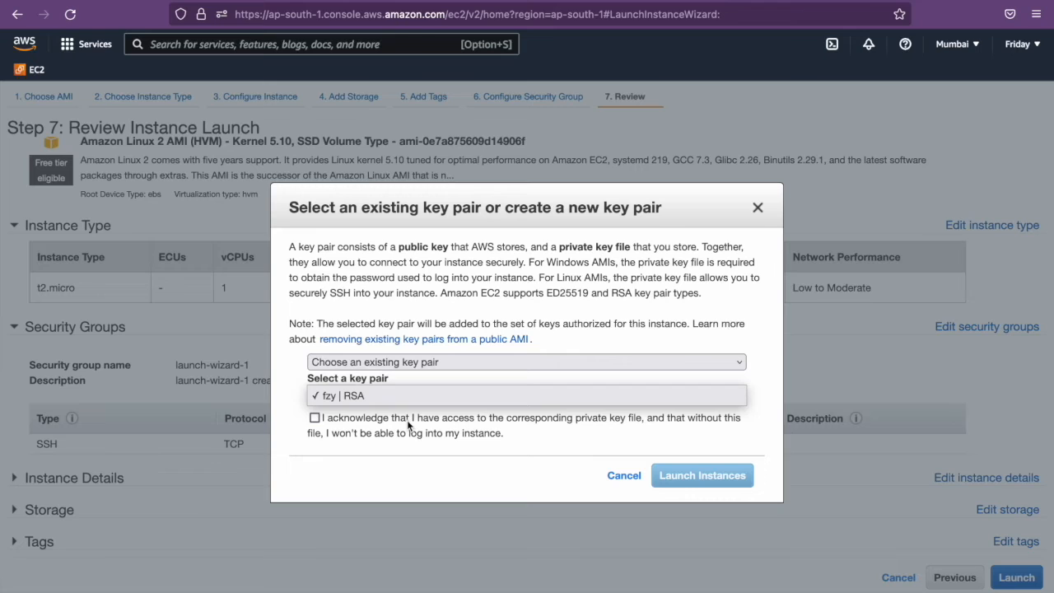
{"action": "left_click", "coordinate": [433, 413]}
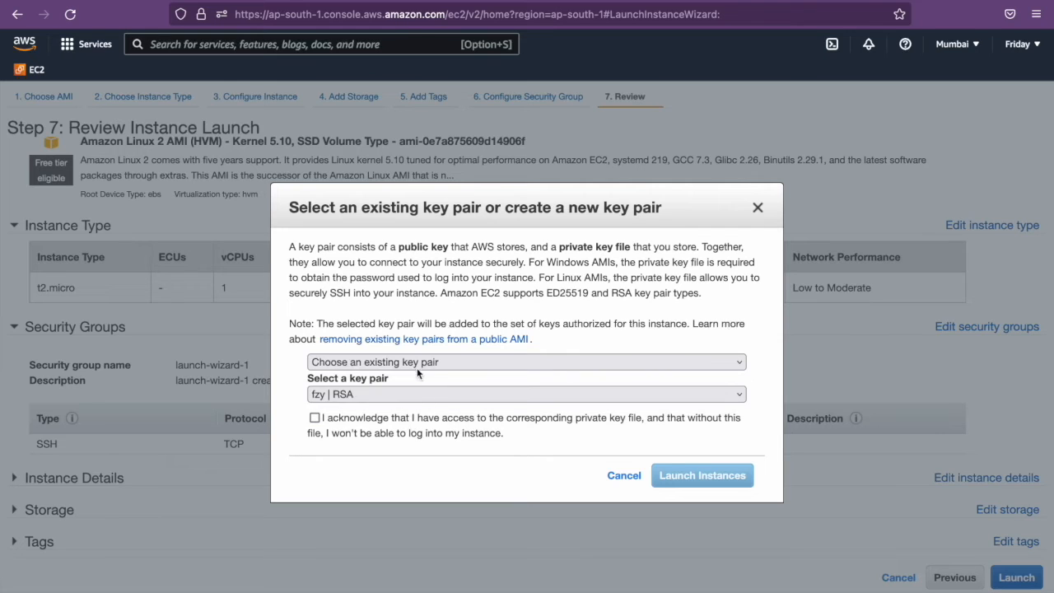
Create a new RSA key pair named keypair1 and request the download of its private key file
{"action": "left_click", "coordinate": [409, 364]}
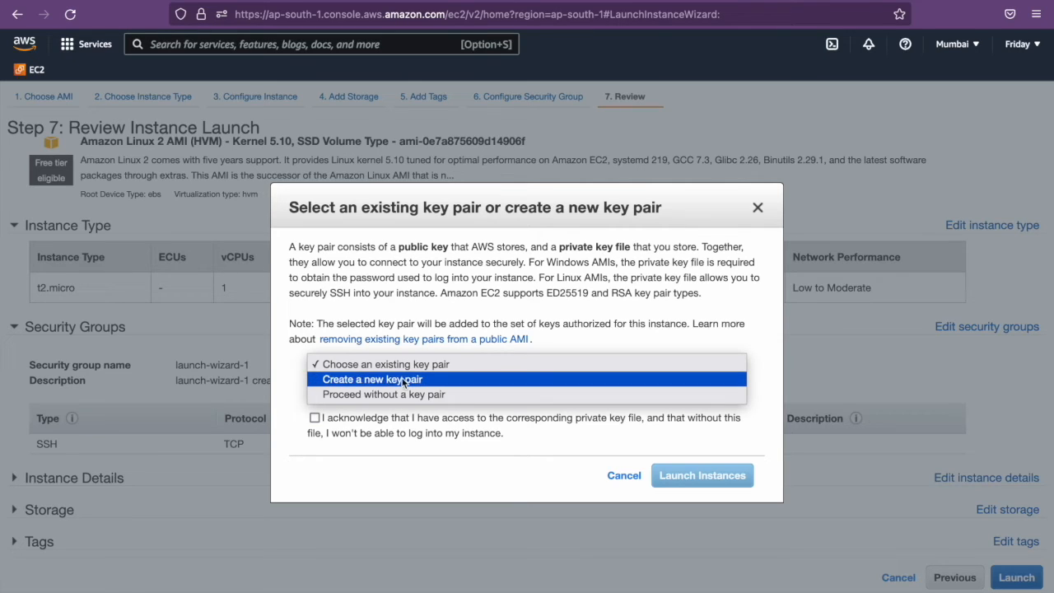
{"action": "left_click", "coordinate": [404, 381]}
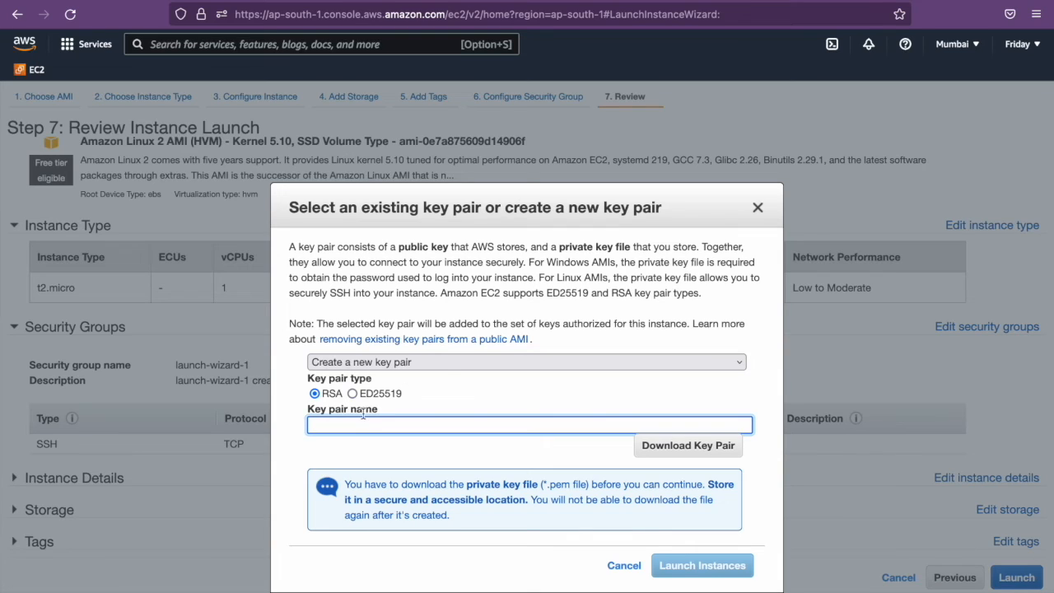
{"action": "type", "text": "keypair1"}
{"action": "left_click", "coordinate": [705, 450]}
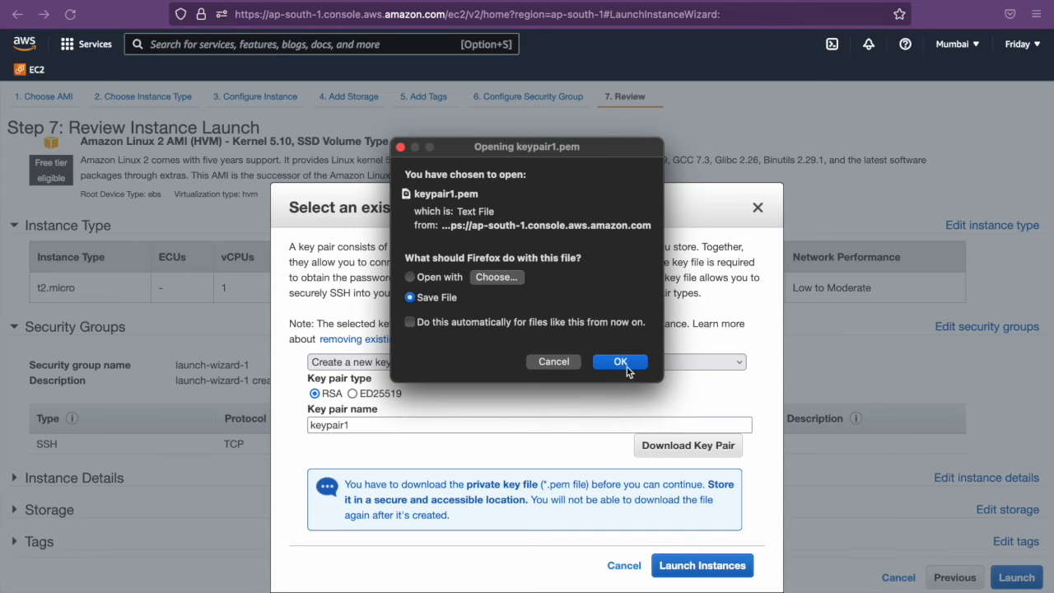
{"action": "left_click", "coordinate": [572, 362]}
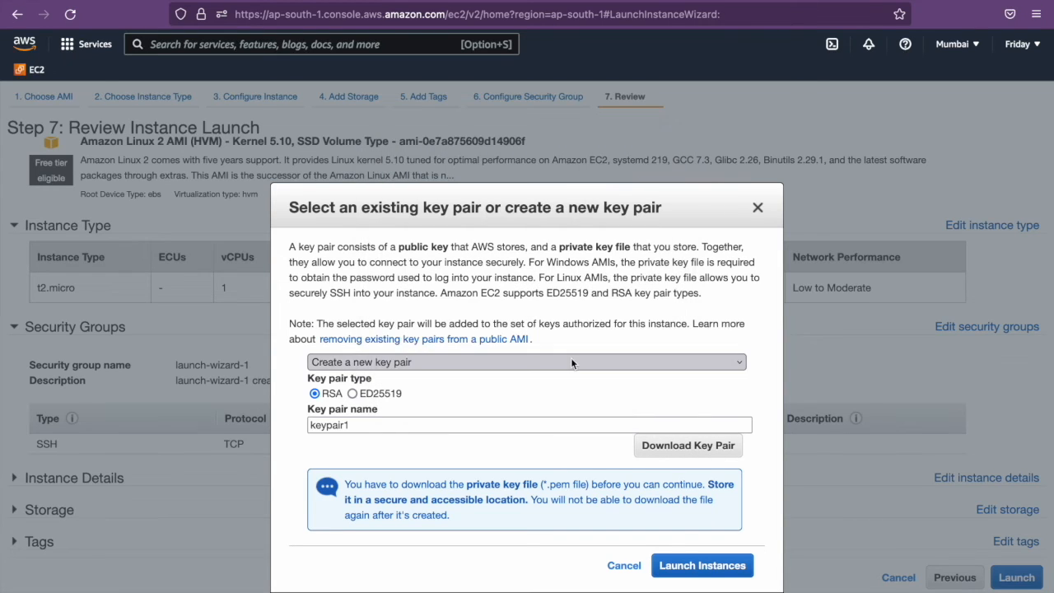
Launch the instance with the new key pair and open it in the Instances list
{"action": "left_click", "coordinate": [694, 567]}
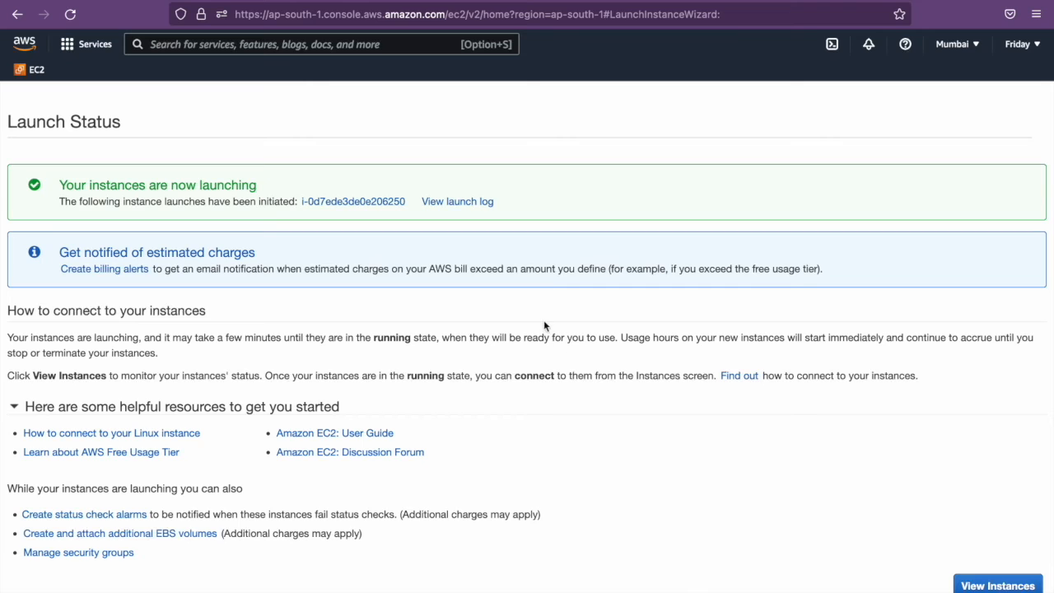
{"action": "left_click", "coordinate": [373, 206]}
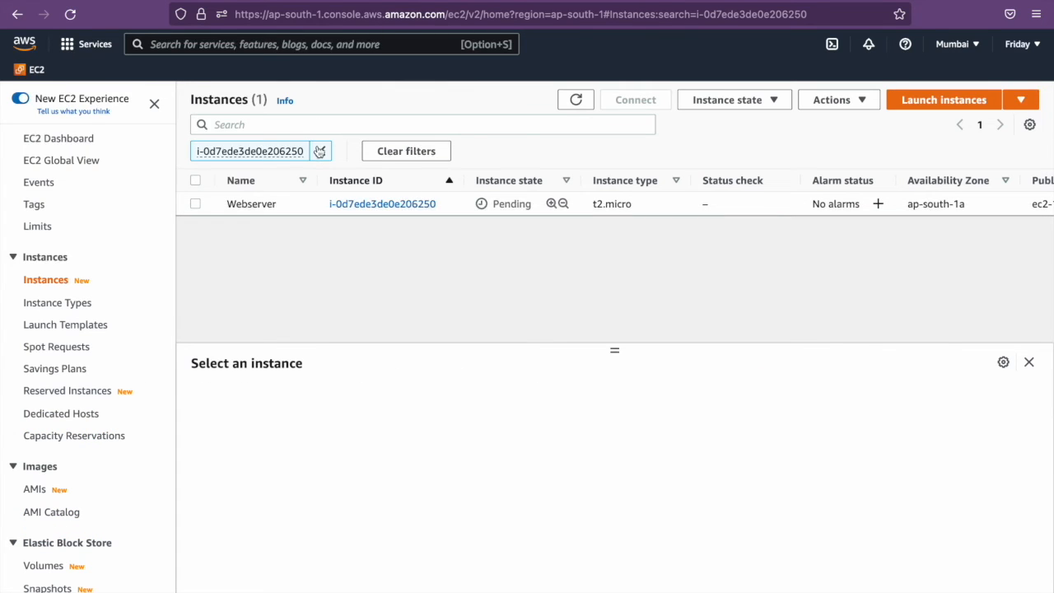
Remove the instance ID filter and refresh the Instances list until the Webserver instance is running
{"action": "left_click", "coordinate": [319, 150]}
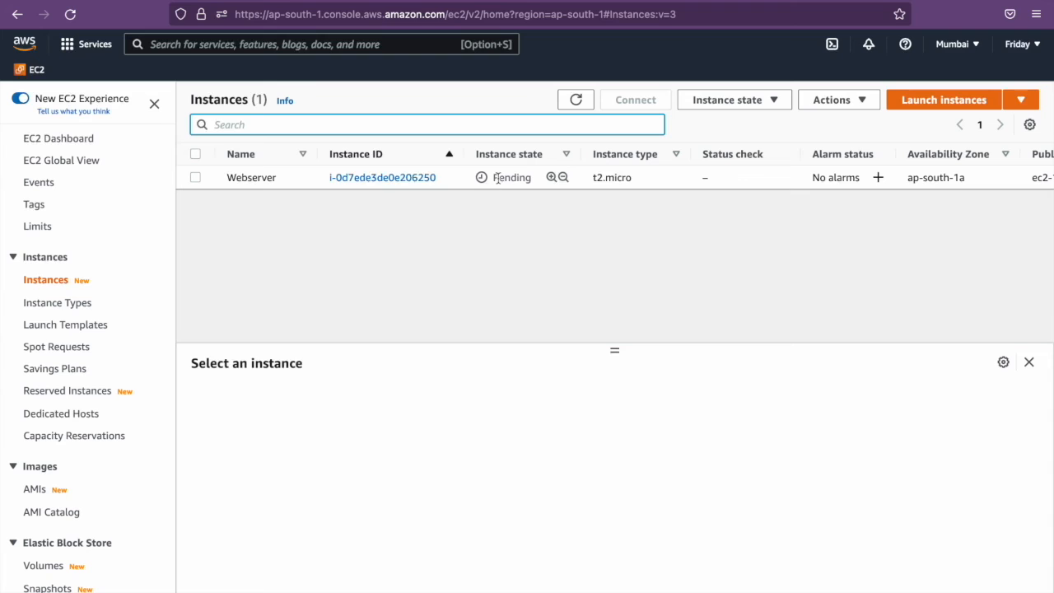
{"action": "left_click", "coordinate": [577, 105]}
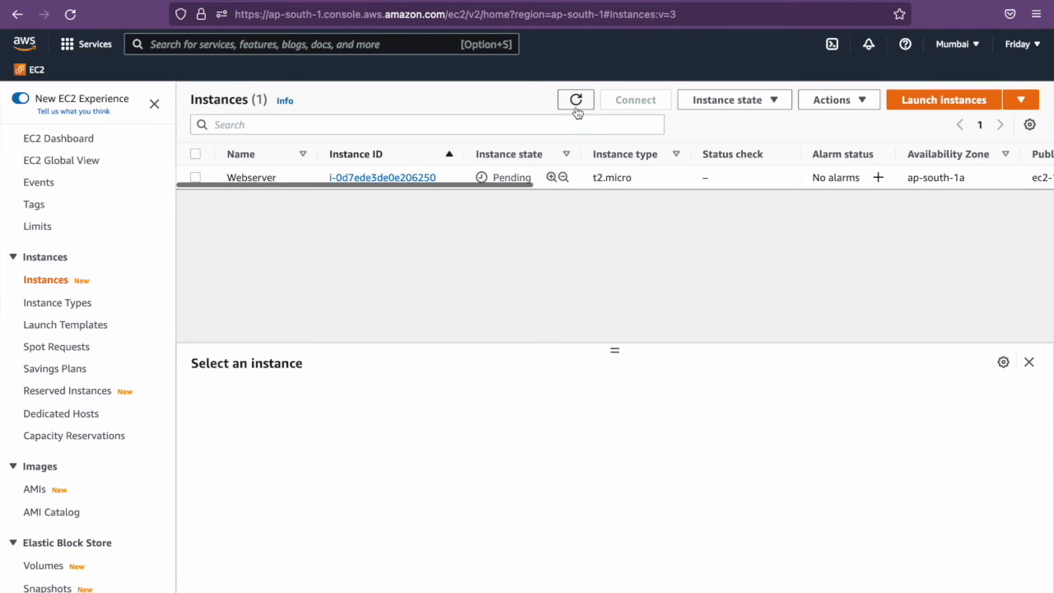
{"action": "left_click", "coordinate": [577, 107]}
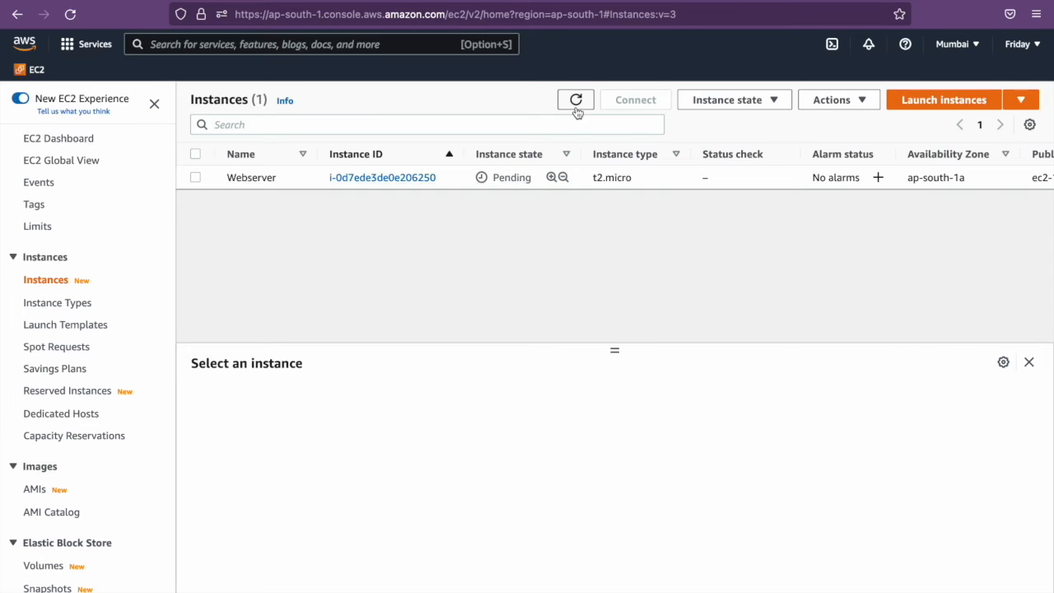
{"action": "left_click", "coordinate": [576, 105]}
{"action": "left_click", "coordinate": [577, 106]}
{"action": "left_click", "coordinate": [576, 107]}
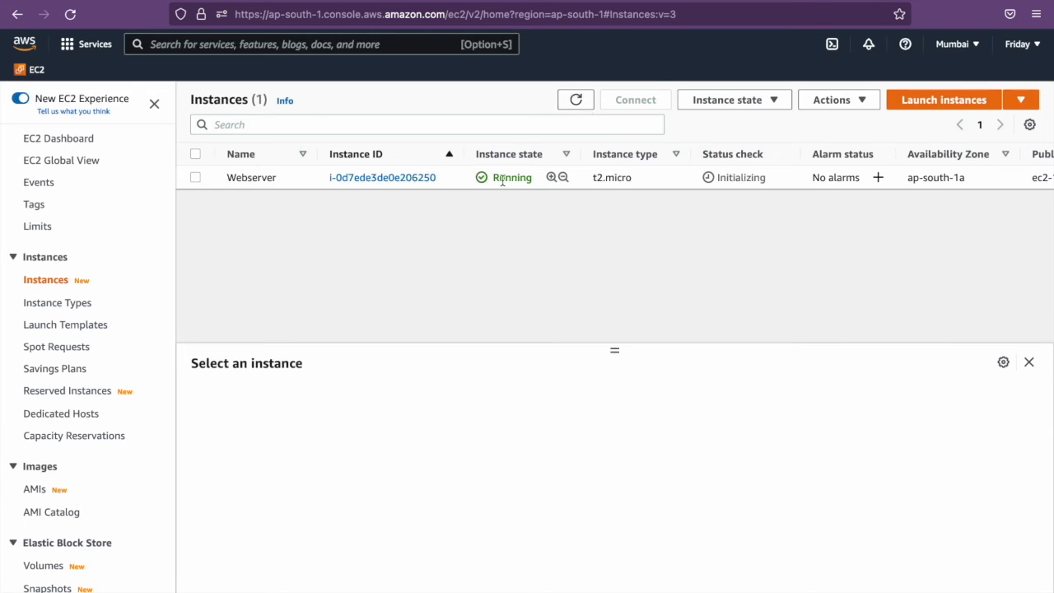
Open the Webserver instance's details and connect to it through EC2 Instance Connect as ec2-user
{"action": "left_click", "coordinate": [412, 180]}
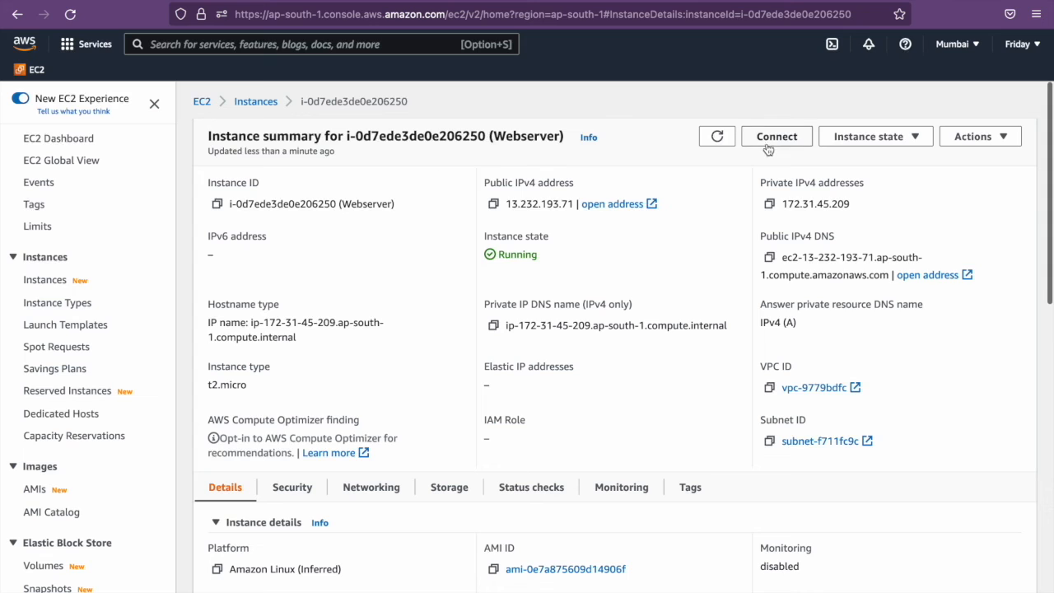
{"action": "left_click", "coordinate": [768, 146]}
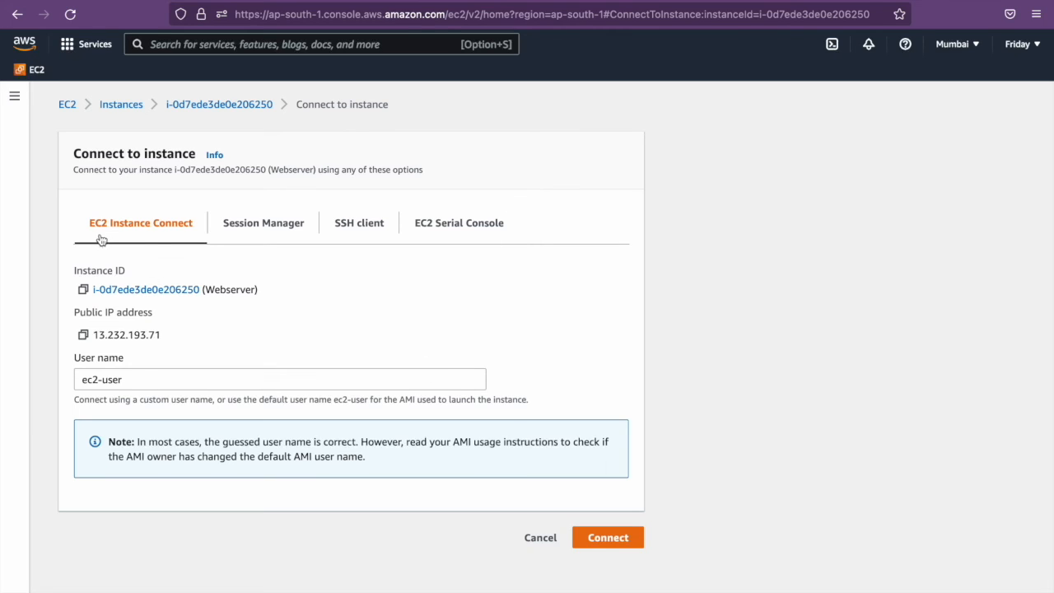
{"action": "left_click", "coordinate": [609, 540]}
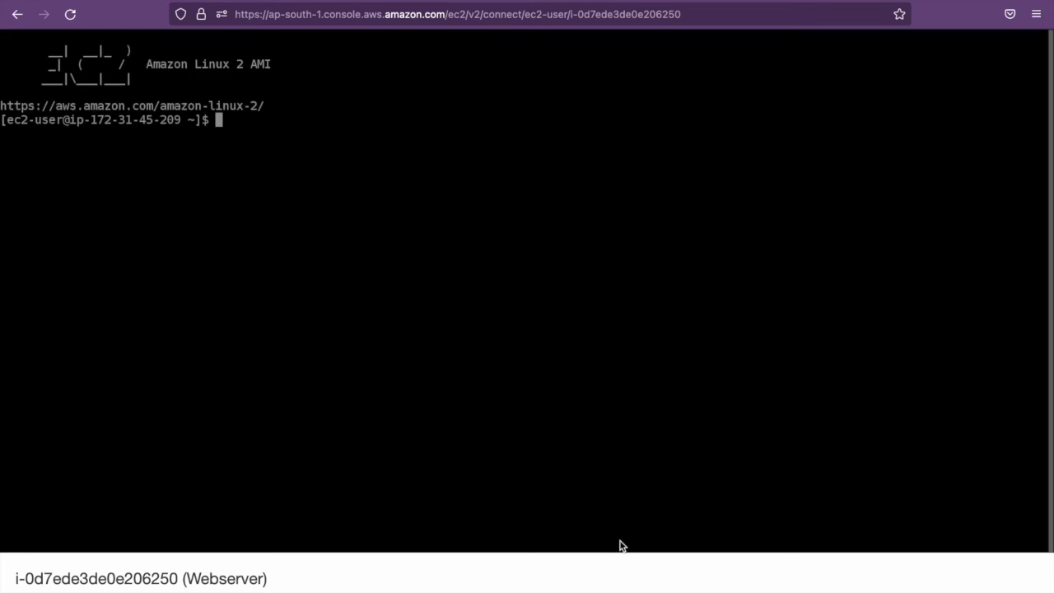
List the directory contents with ls and print the working directory with pwd in the instance's terminal
{"action": "key", "text": "Return"}
{"action": "key", "text": "Return"}
{"action": "type", "text": "ls"}
{"action": "key", "text": "Return"}
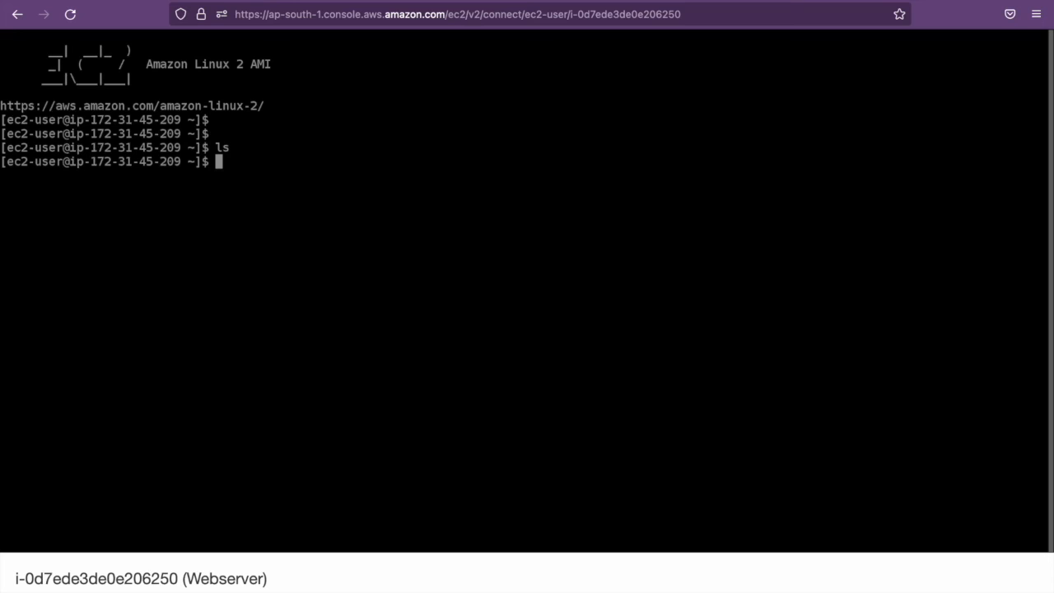
{"action": "type", "text": "pwd"}
{"action": "key", "text": "Return"}
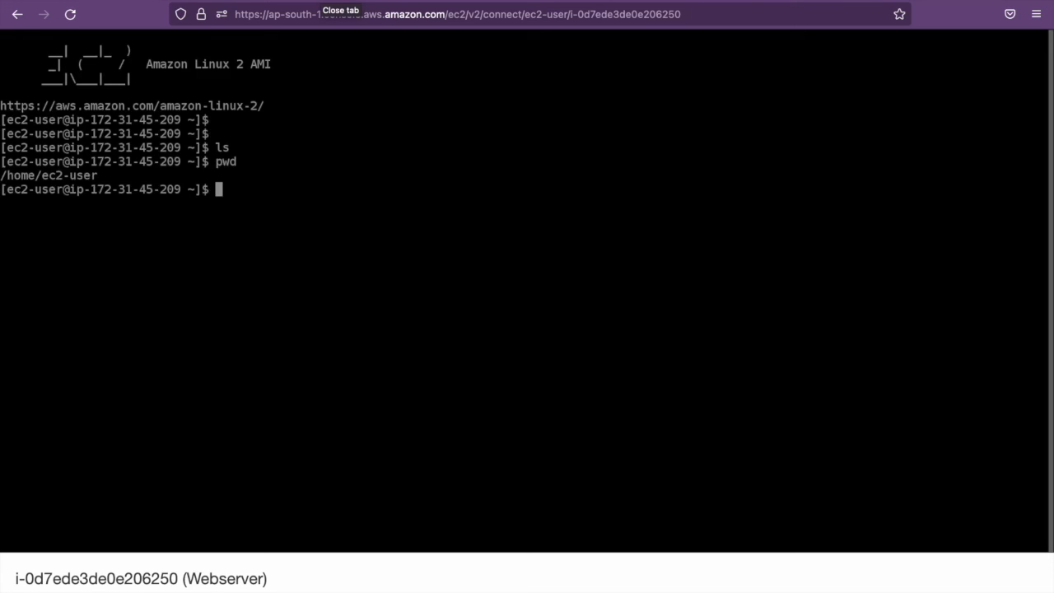
Close the terminal session and terminate the Webserver instance from the Instances list, confirming the termination
{"action": "left_click", "coordinate": [322, 0]}
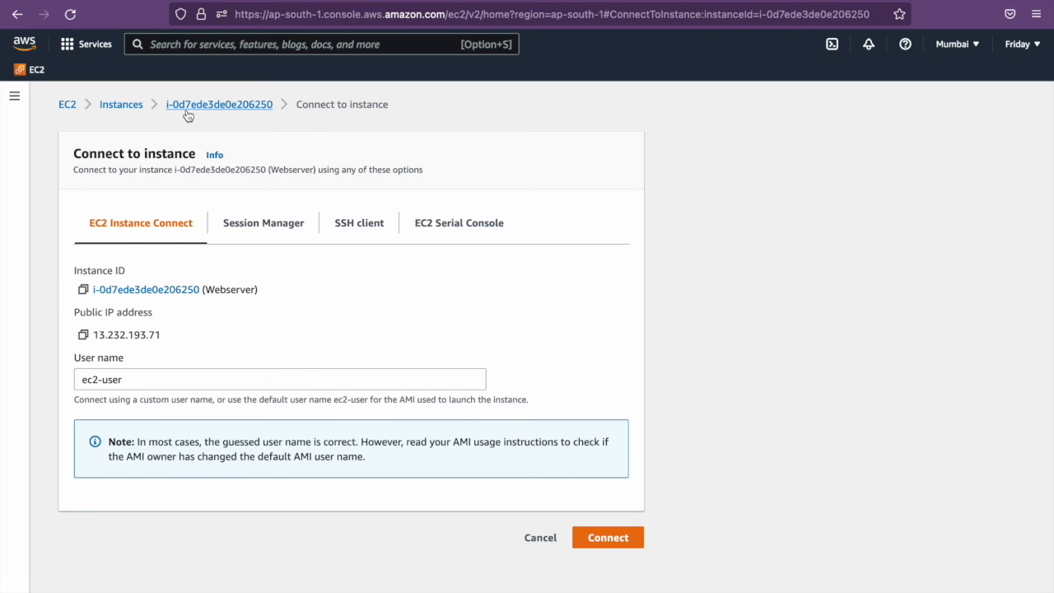
{"action": "left_click", "coordinate": [138, 109]}
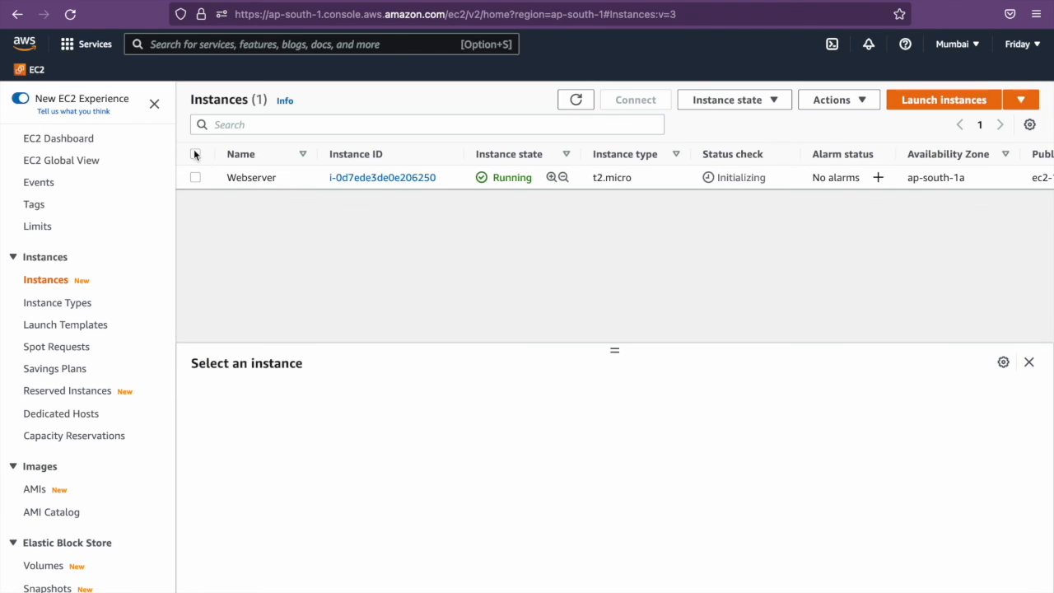
{"action": "left_click", "coordinate": [195, 153]}
{"action": "left_click", "coordinate": [710, 101]}
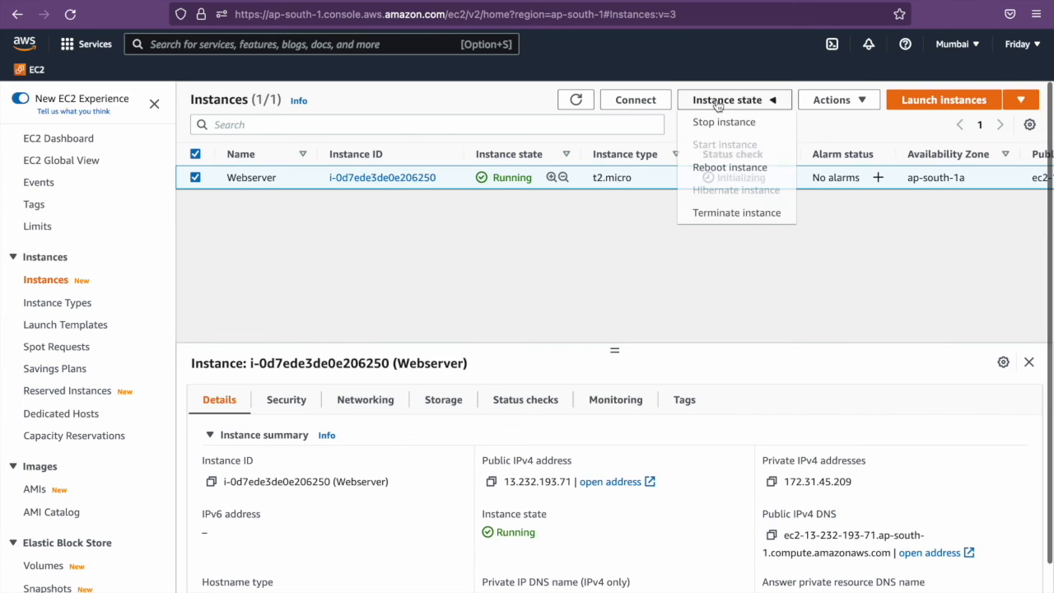
{"action": "left_click", "coordinate": [716, 214]}
{"action": "left_click", "coordinate": [759, 462]}
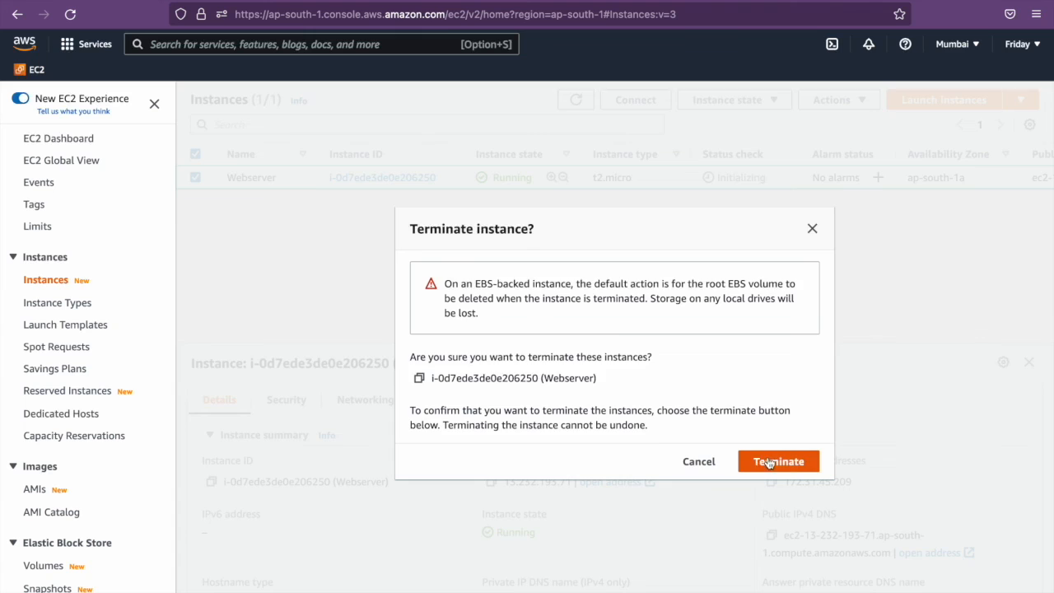